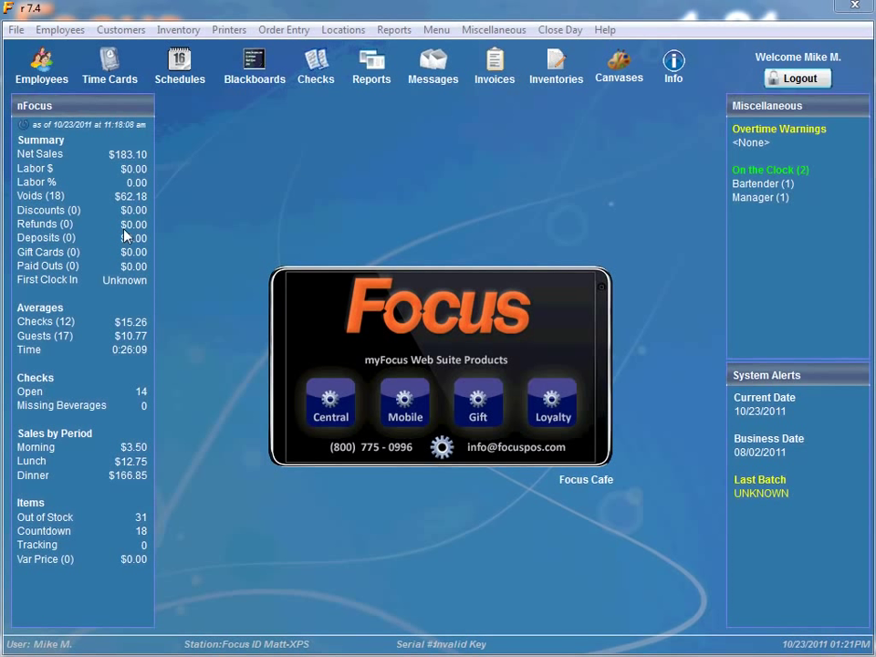
Open the Alerts setup window from the Miscellaneous menu
{"action": "left_click", "coordinate": [493, 29]}
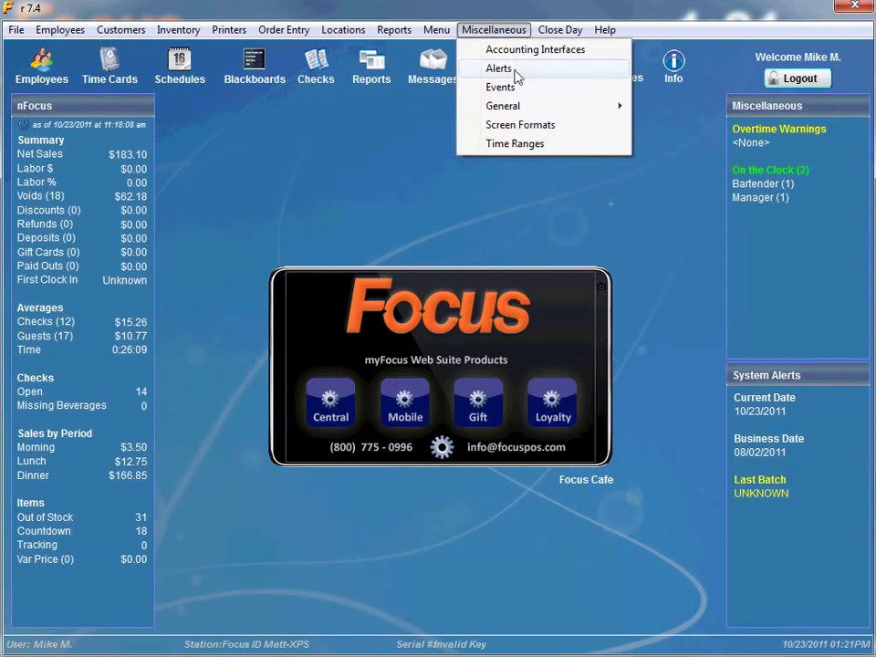
{"action": "left_click", "coordinate": [517, 70]}
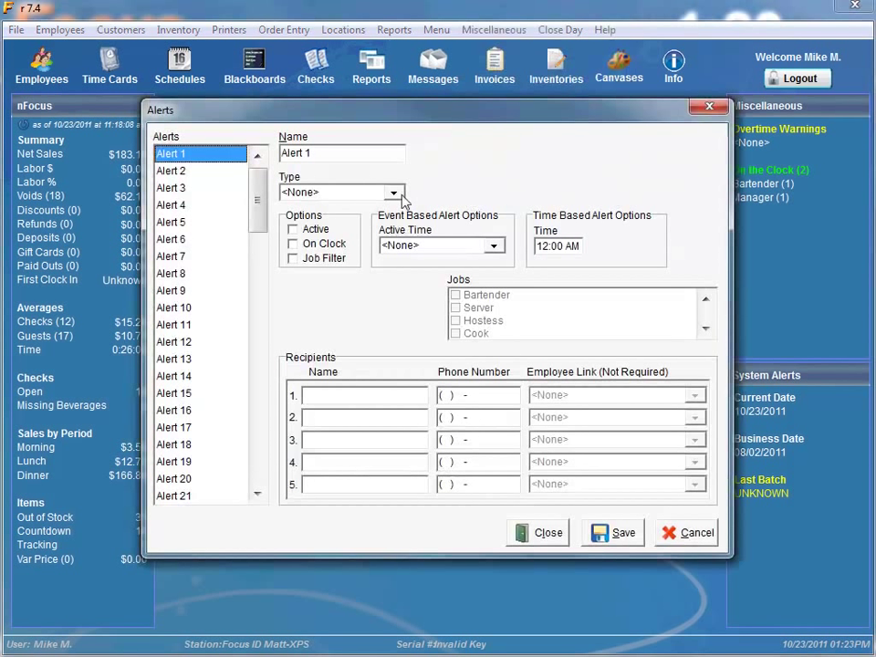
Rename Alert 1 to Void and make it an active Void-type alert with a 4.99 threshold
{"action": "left_click_drag", "start_coordinate": [396, 153], "coordinate": [265, 155]}
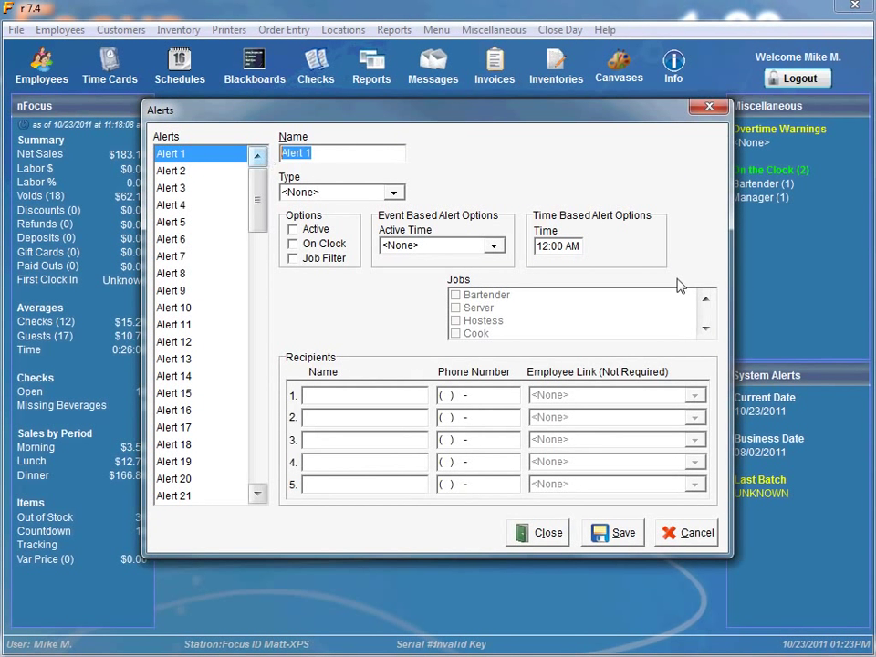
{"action": "type", "text": "Void"}
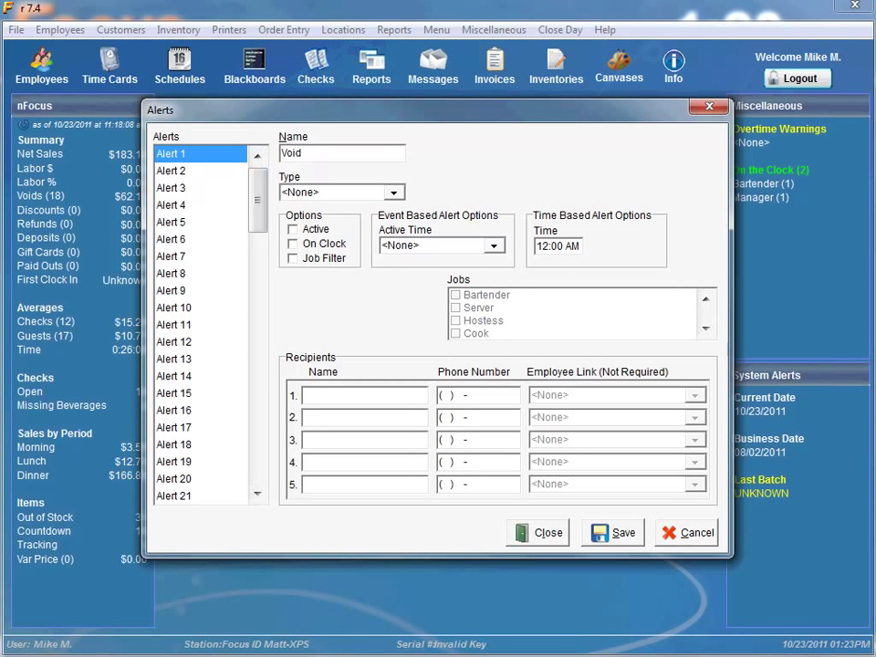
{"action": "left_click", "coordinate": [392, 191]}
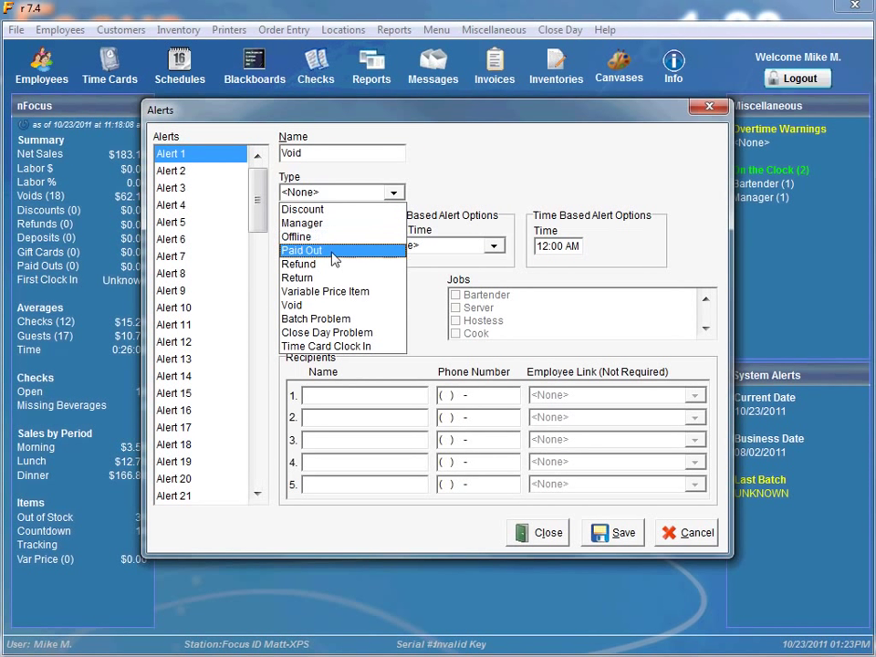
{"action": "left_click", "coordinate": [301, 305]}
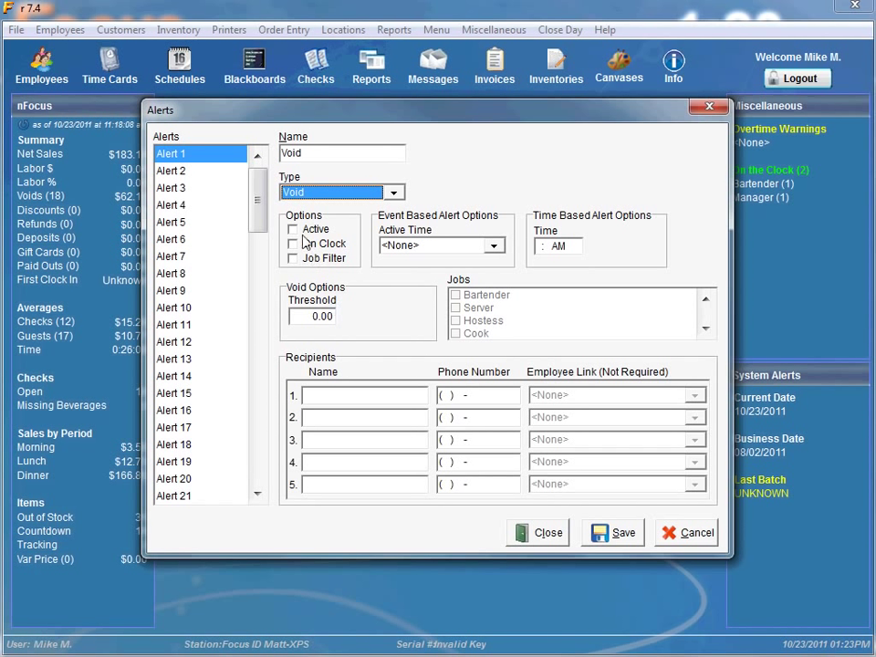
{"action": "left_click", "coordinate": [292, 229]}
{"action": "left_click", "coordinate": [313, 316]}
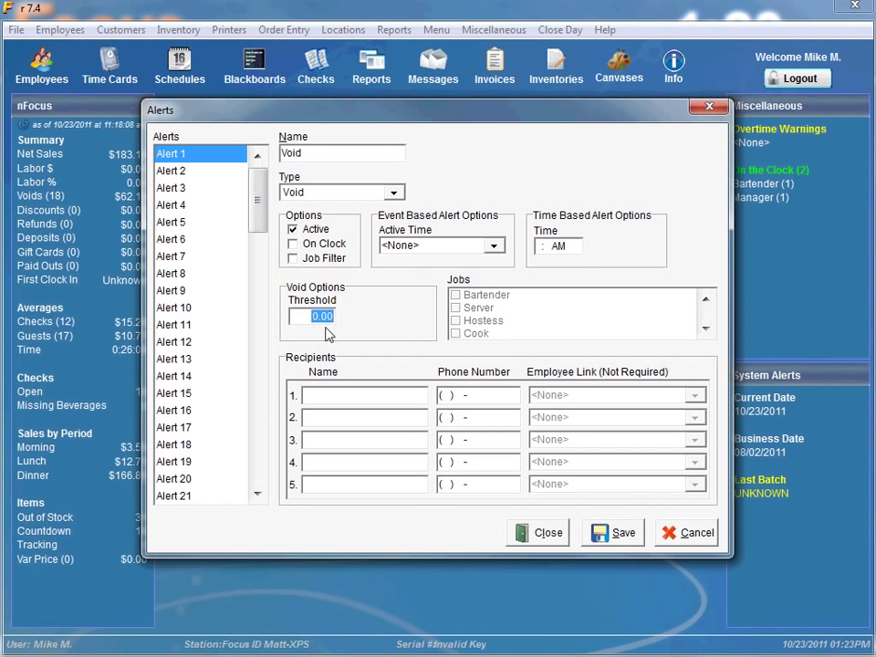
{"action": "type", "text": "4.99"}
Enter the first recipient's name and phone number
{"action": "left_click", "coordinate": [330, 394]}
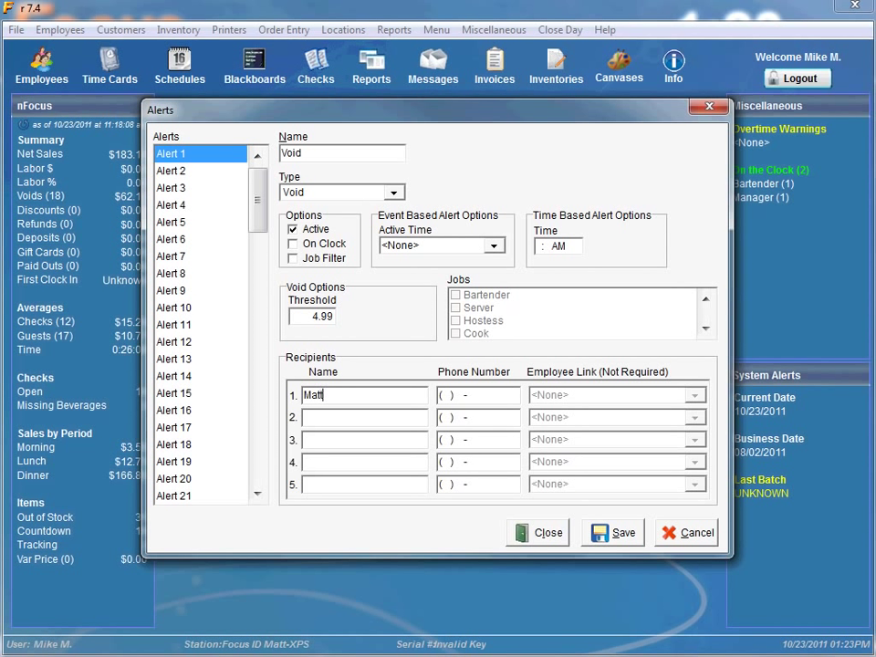
{"action": "key", "text": "Tab"}
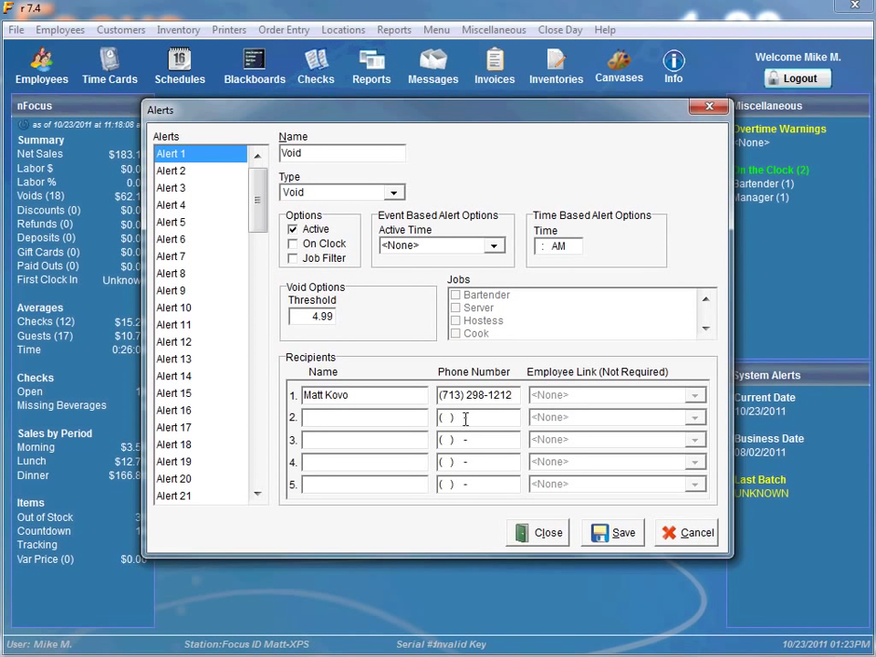
Save the Void alert settings
{"action": "left_click", "coordinate": [604, 538]}
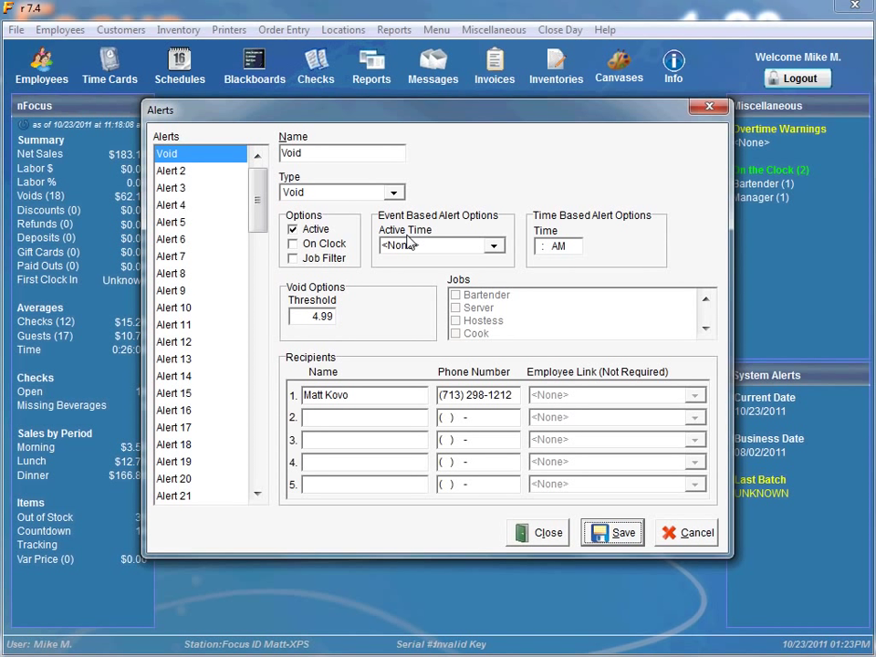
Limit the Void alert to the Happy Hour active time and require employees to be on the clock
{"action": "left_click", "coordinate": [493, 246]}
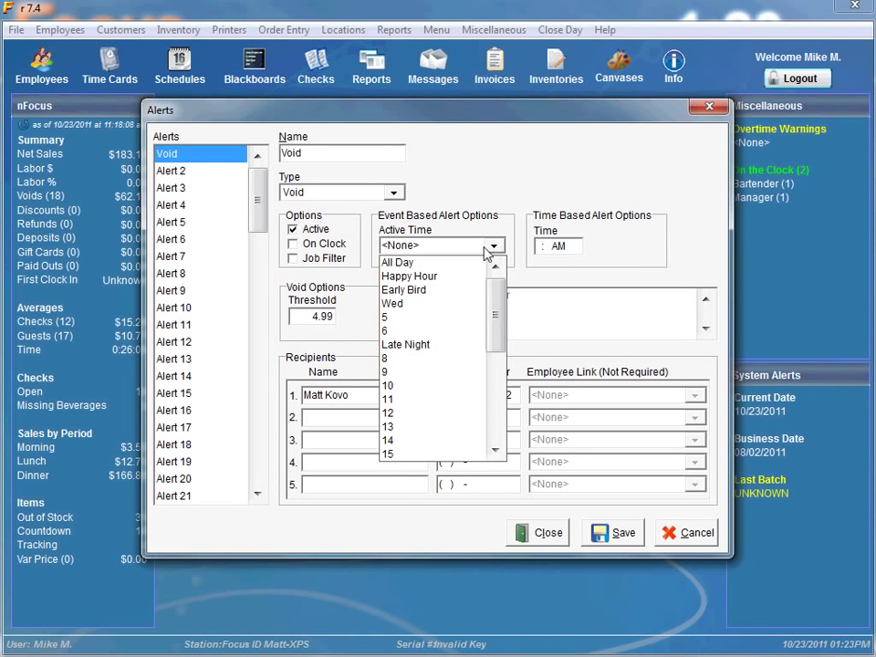
{"action": "left_click", "coordinate": [420, 276]}
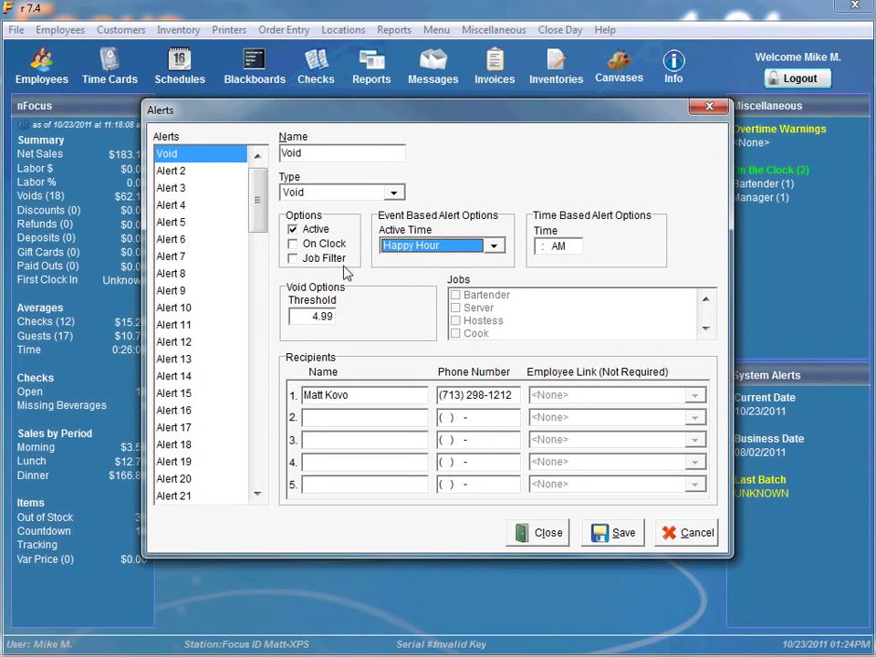
{"action": "left_click", "coordinate": [294, 247]}
{"action": "left_click", "coordinate": [293, 246]}
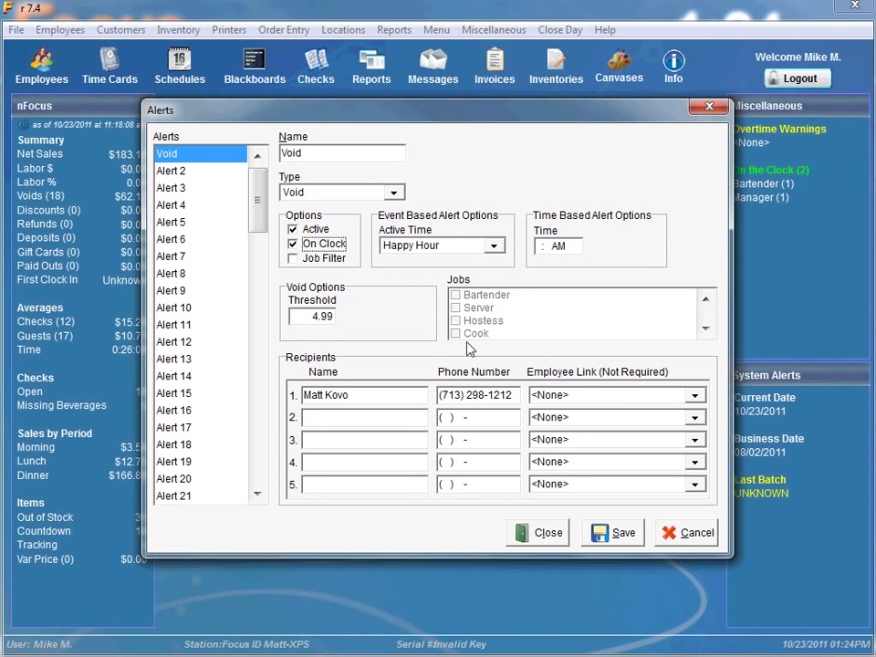
Link recipient 2 to an employee and replace the On Clock requirement with Job Filter
{"action": "left_click", "coordinate": [694, 417]}
{"action": "left_click", "coordinate": [610, 449]}
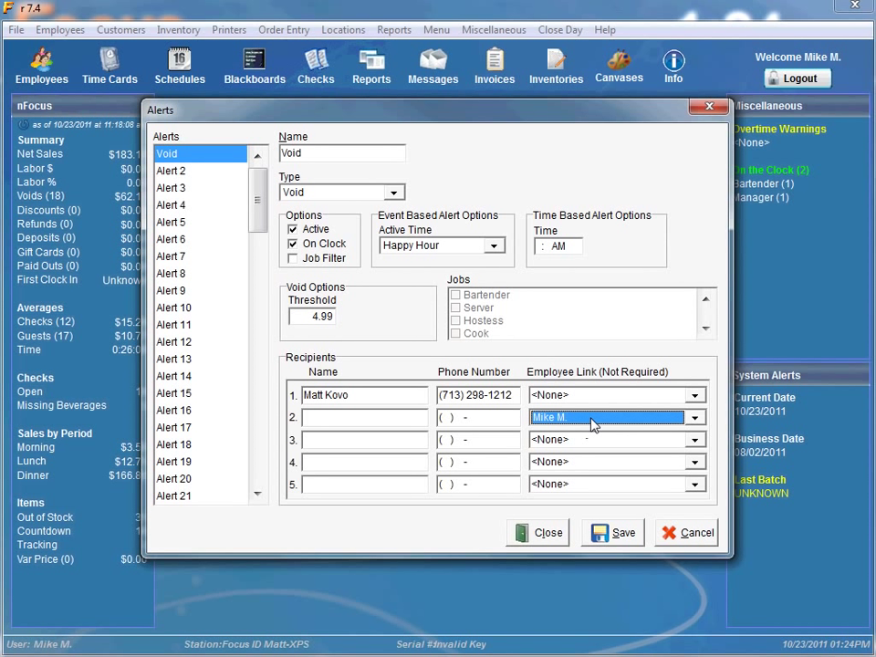
{"action": "left_click", "coordinate": [292, 244]}
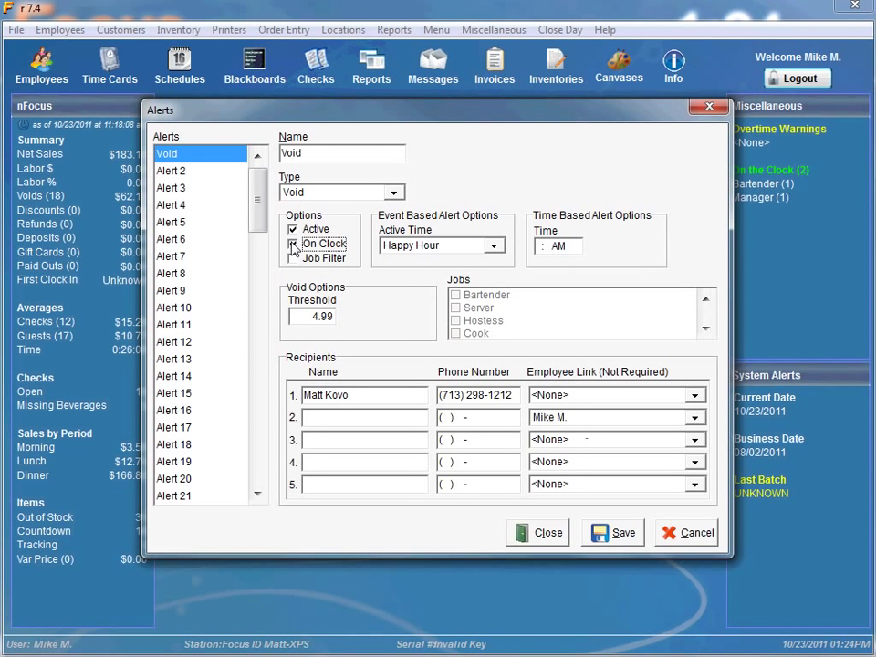
{"action": "left_click", "coordinate": [293, 244]}
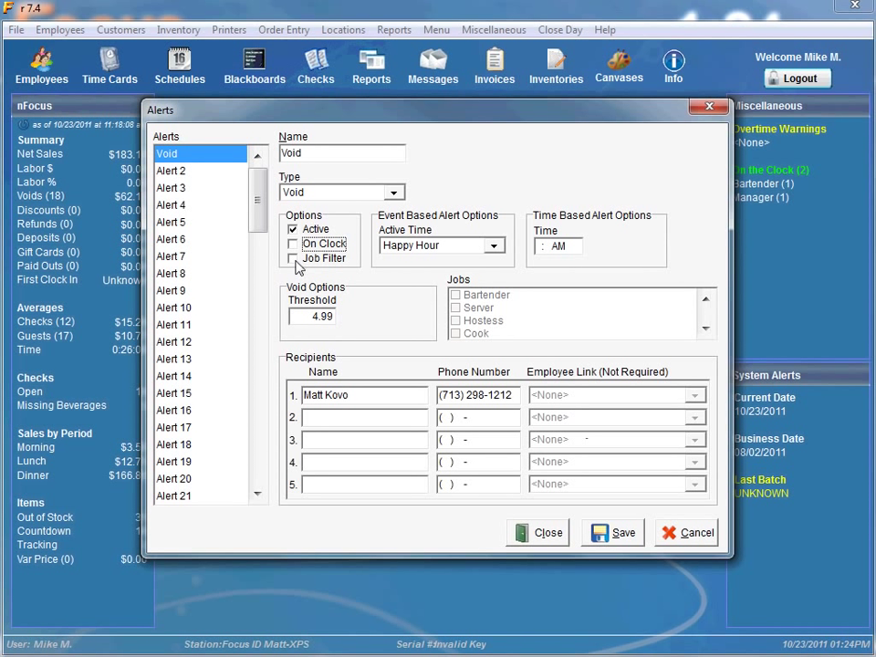
{"action": "left_click", "coordinate": [293, 260]}
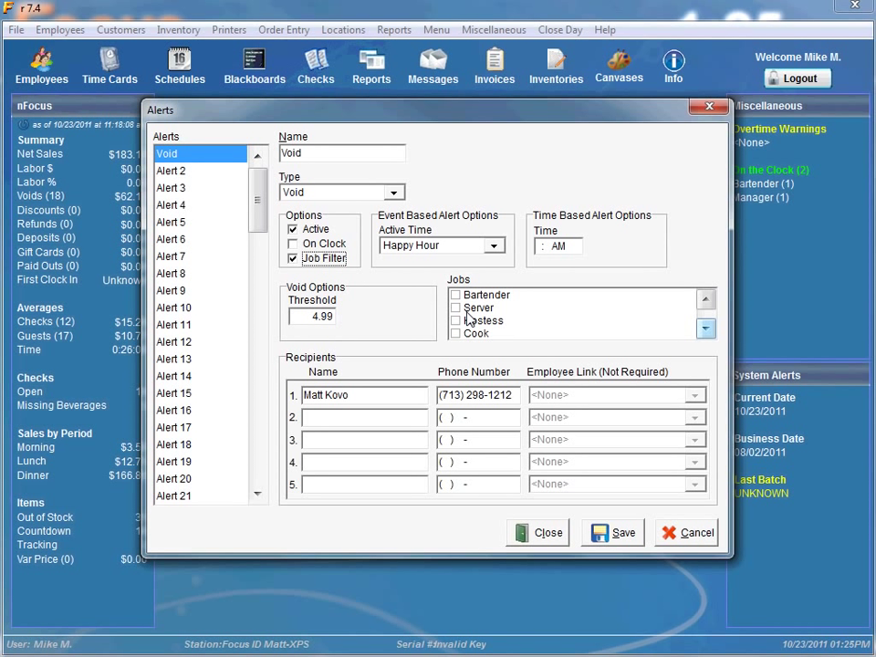
Add the Manager job to the Void alert's job filter, then select Alert 2
{"action": "left_click", "coordinate": [705, 328]}
{"action": "left_click", "coordinate": [705, 328]}
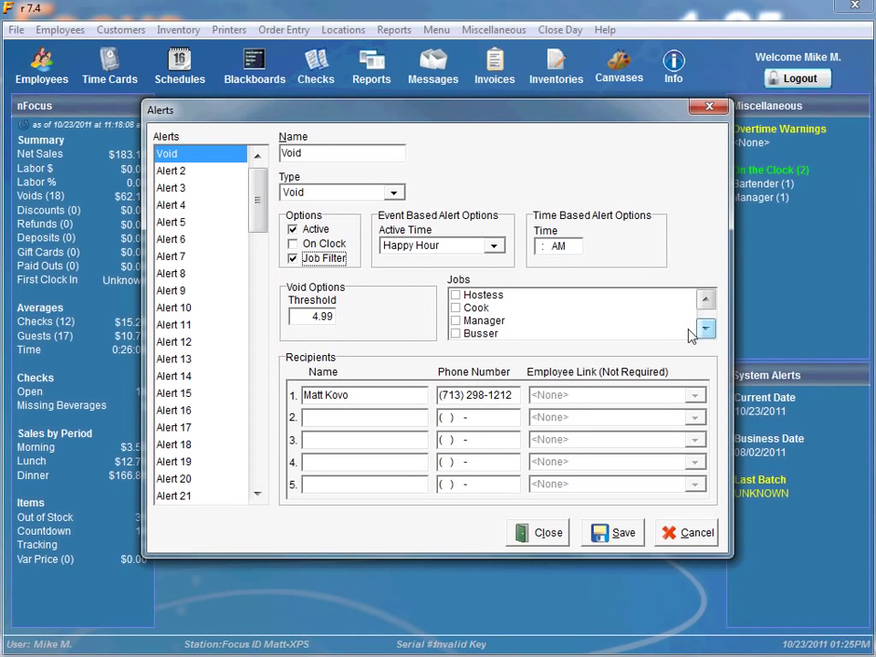
{"action": "left_click", "coordinate": [455, 322]}
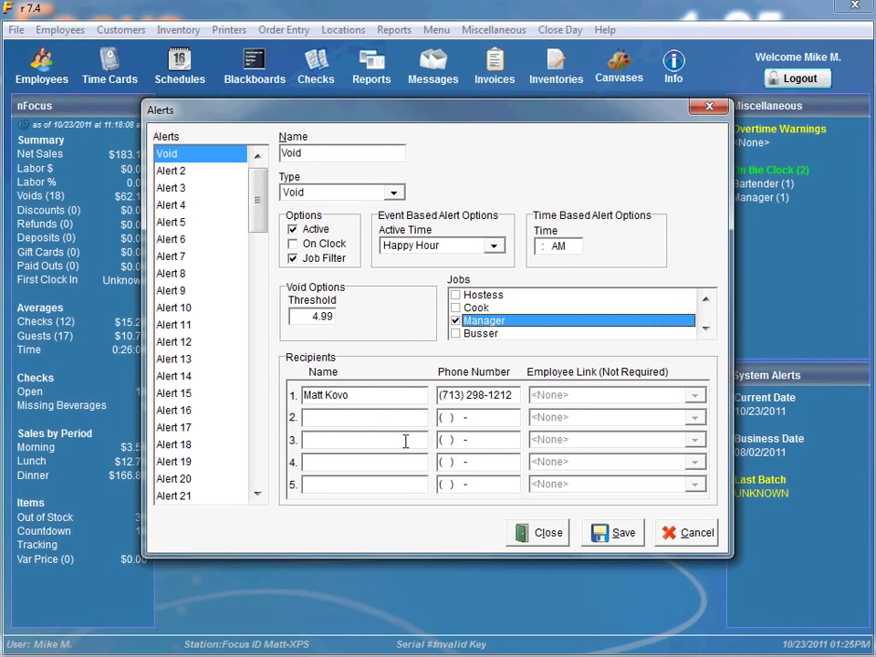
{"action": "left_click", "coordinate": [176, 171]}
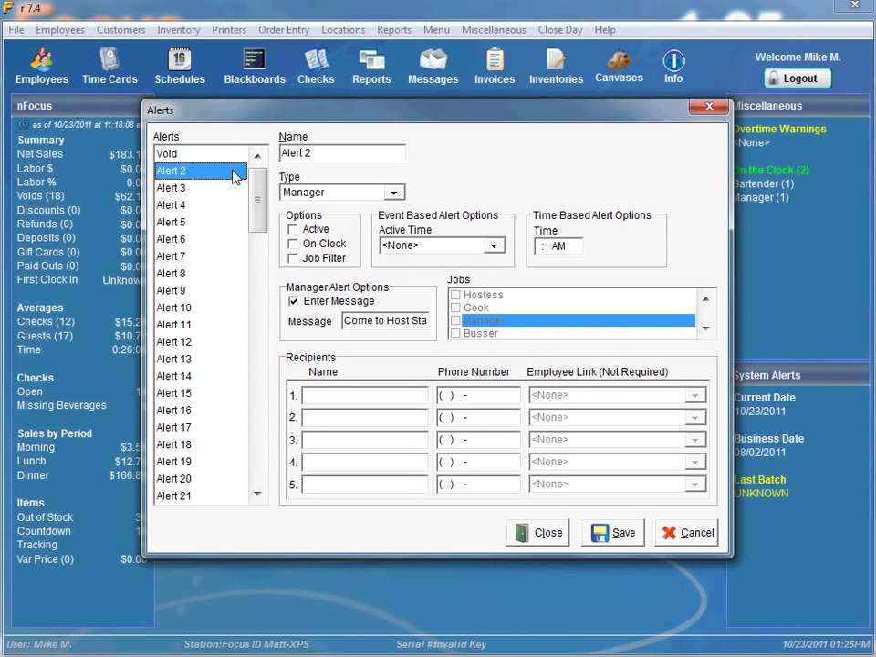
Make Alert 2 an active Offline-type alert named Offline
{"action": "left_click", "coordinate": [323, 191]}
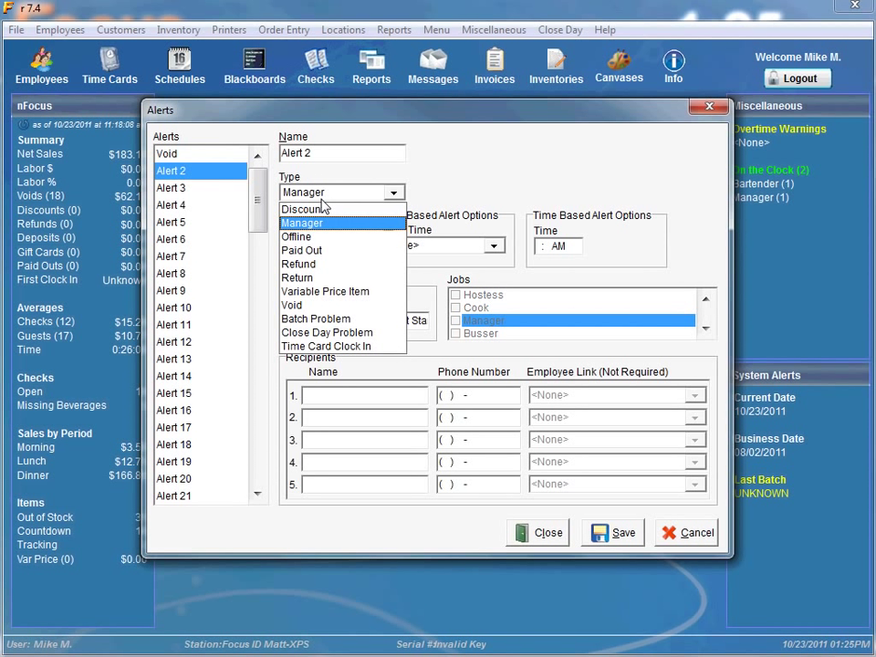
{"action": "left_click", "coordinate": [326, 237]}
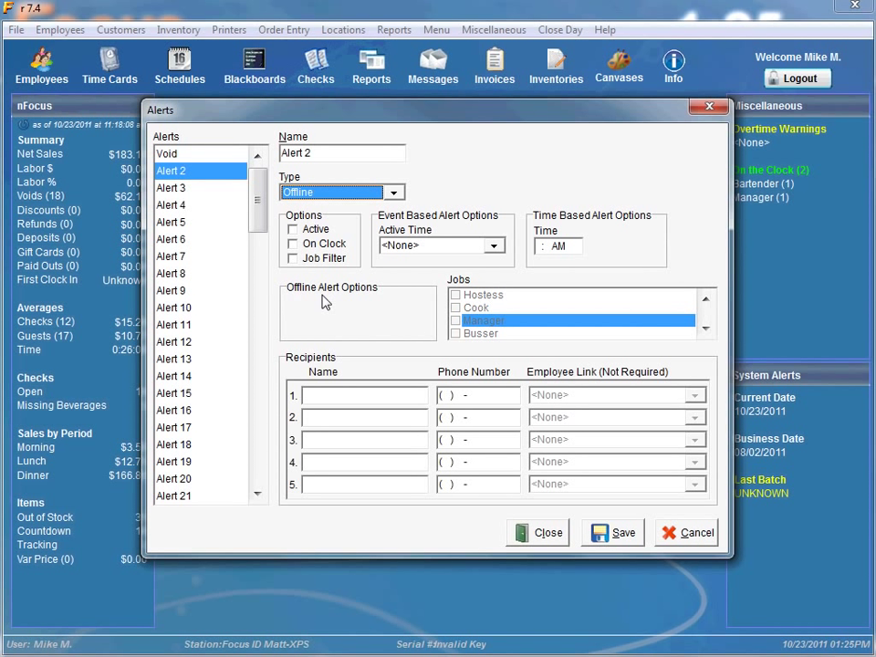
{"action": "key", "text": "shift+Tab"}
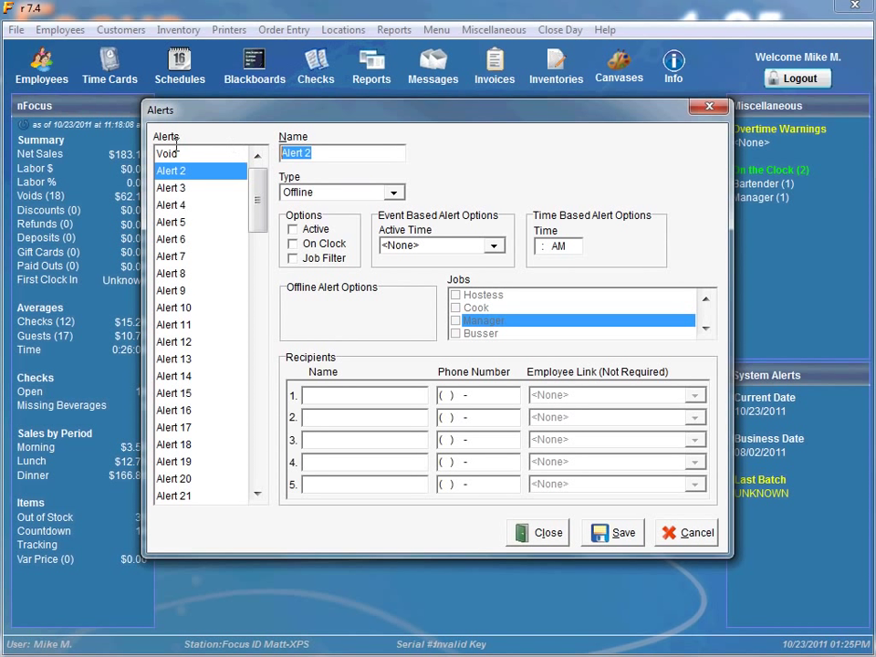
{"action": "type", "text": "Offline"}
{"action": "left_click", "coordinate": [292, 229]}
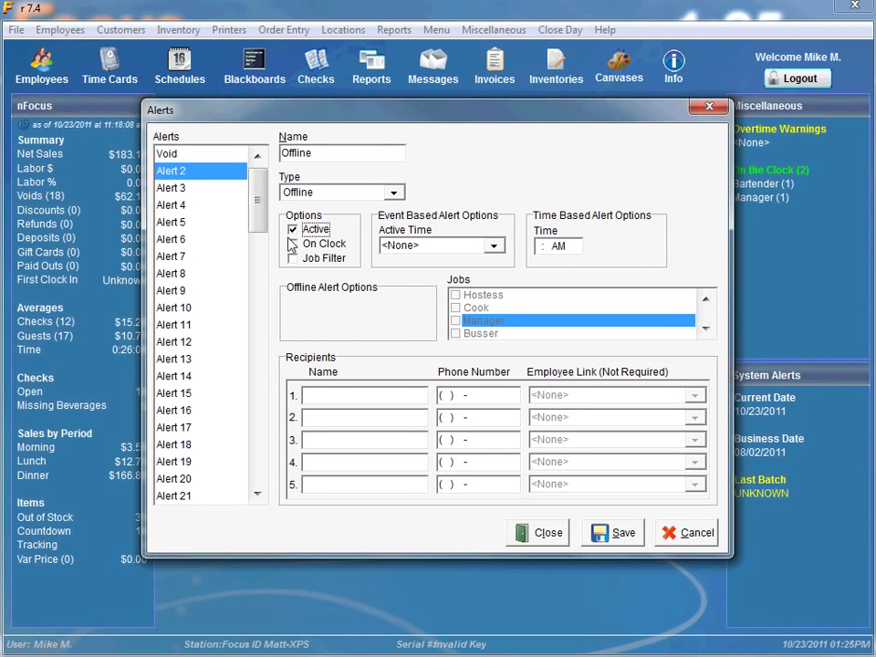
{"action": "left_click", "coordinate": [354, 397]}
Select Alert 3 and change its type from Close Day Problem to Manager
{"action": "left_click", "coordinate": [197, 190]}
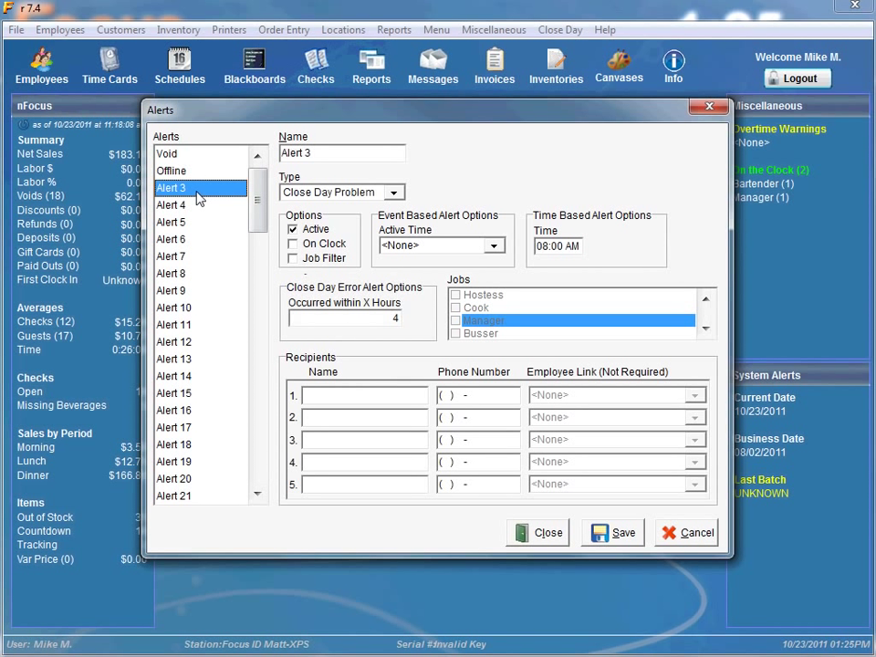
{"action": "left_click", "coordinate": [306, 192]}
{"action": "left_click", "coordinate": [314, 223]}
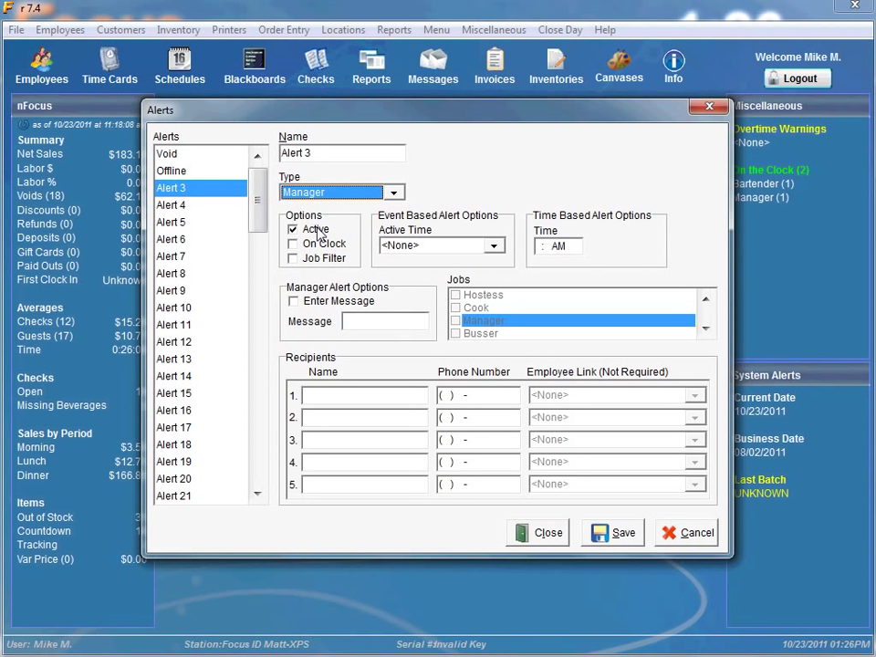
Enter the message 'Come to the Host Stand' for Alert 3 and turn on Enter Message
{"action": "left_click", "coordinate": [363, 323]}
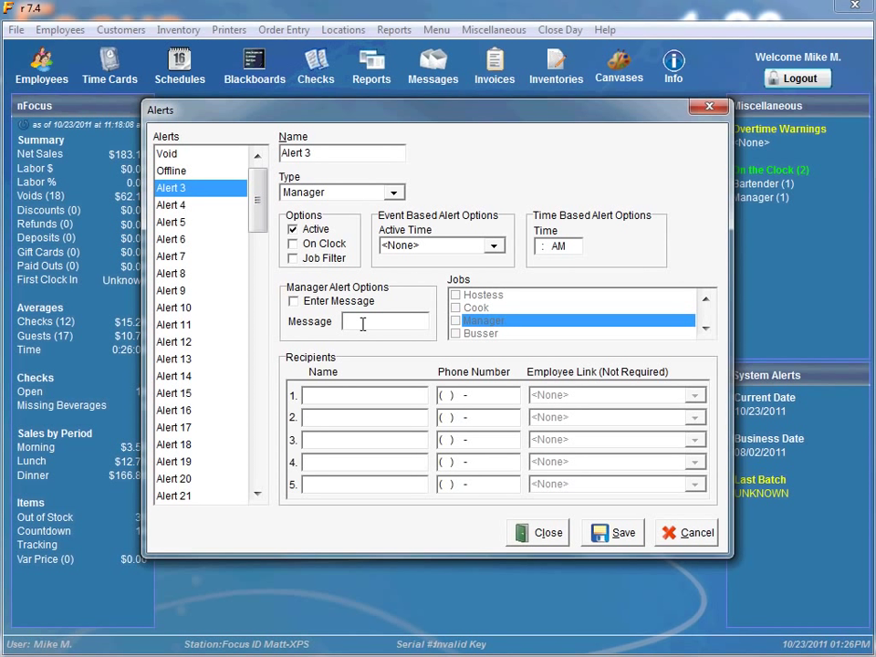
{"action": "type", "text": "Come to the H"}
{"action": "type", "text": "ost Stand"}
{"action": "type", "text": "."}
{"action": "key", "text": "BackSpace"}
{"action": "left_click", "coordinate": [293, 302]}
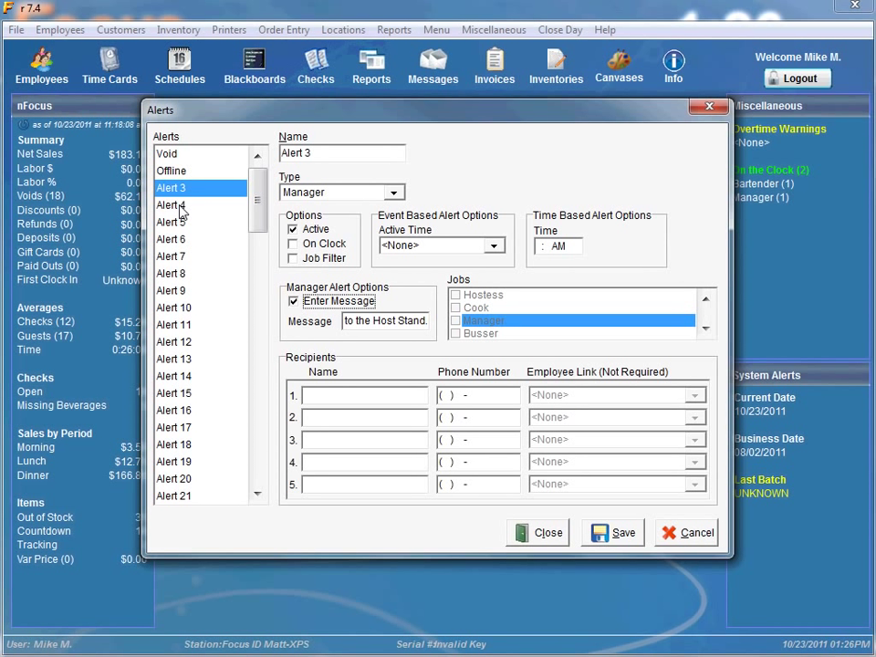
Rename Alert 4 to Close Day with Close Day Problem type, then select Alert 5
{"action": "left_click", "coordinate": [181, 209]}
{"action": "left_click_drag", "start_coordinate": [320, 161], "coordinate": [274, 157]}
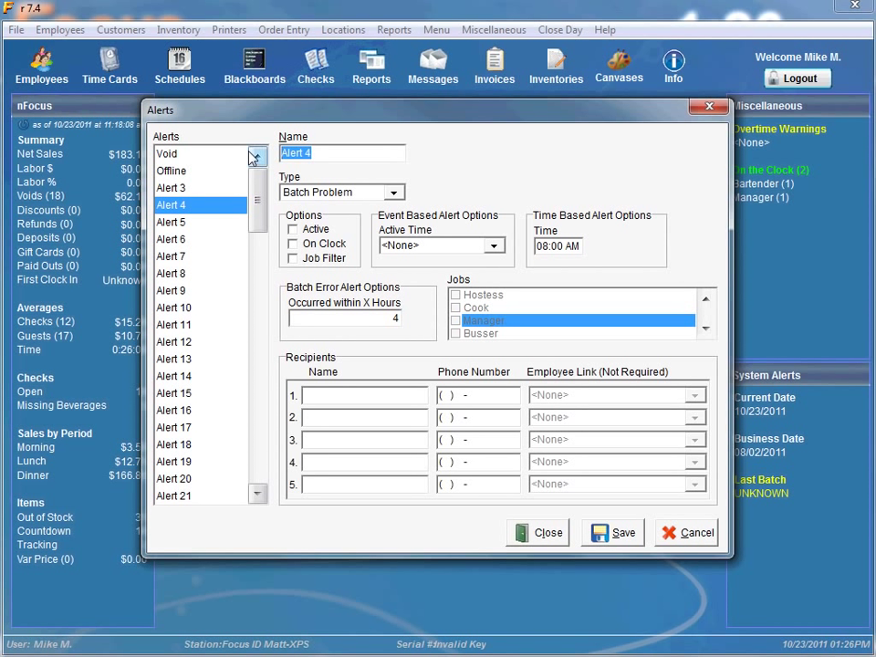
{"action": "type", "text": "Close Day"}
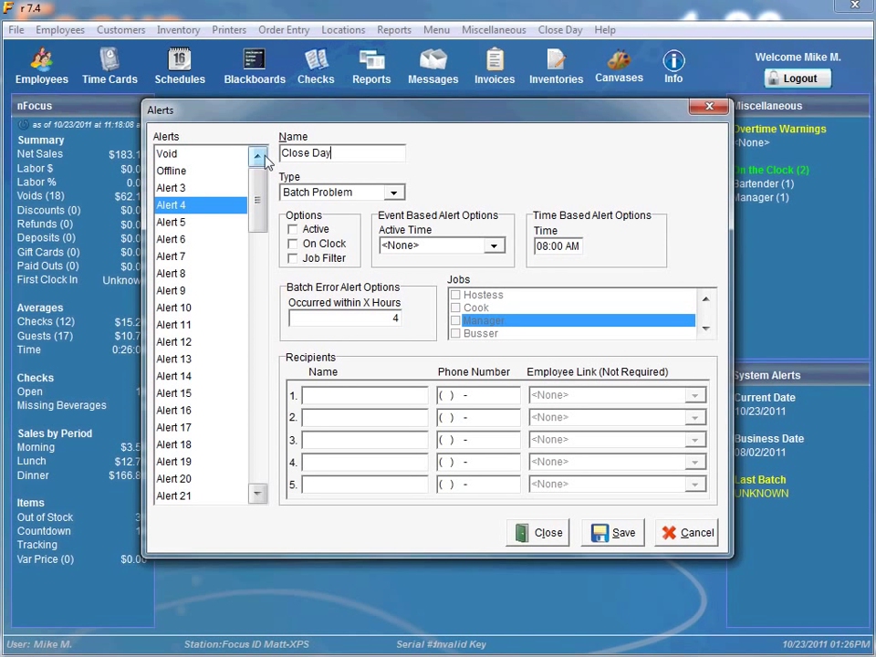
{"action": "left_click", "coordinate": [393, 192]}
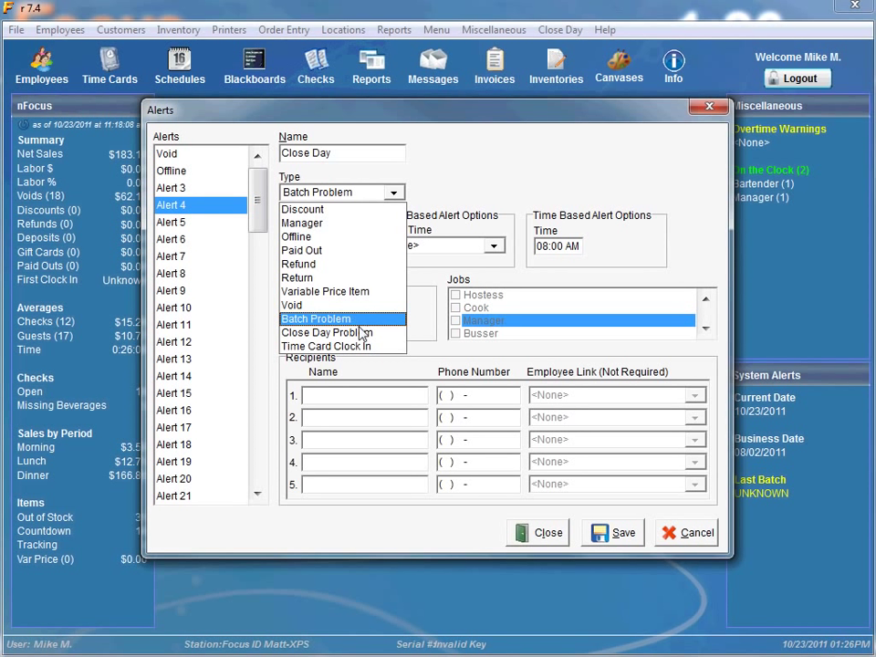
{"action": "left_click", "coordinate": [358, 332]}
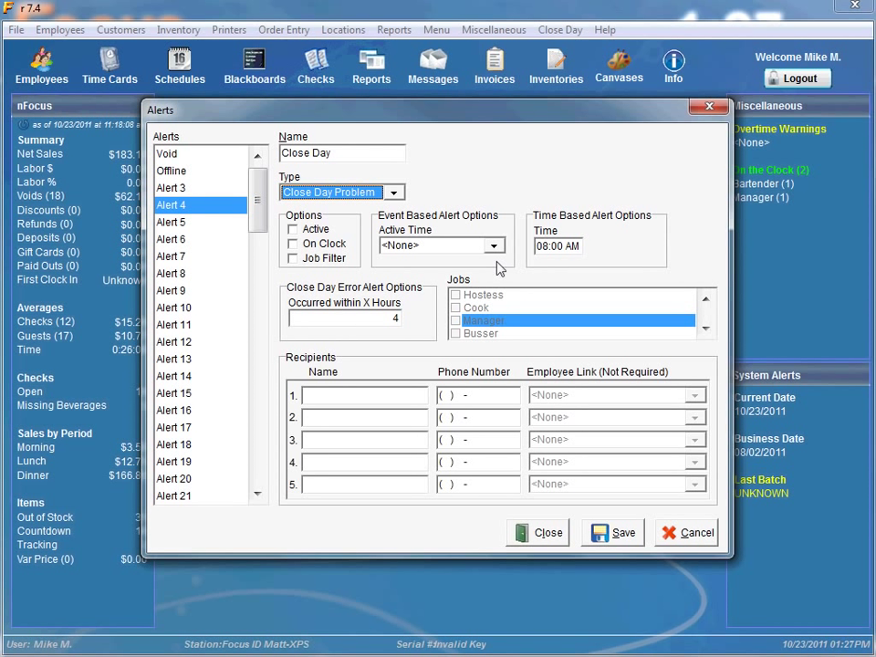
{"action": "left_click", "coordinate": [334, 317]}
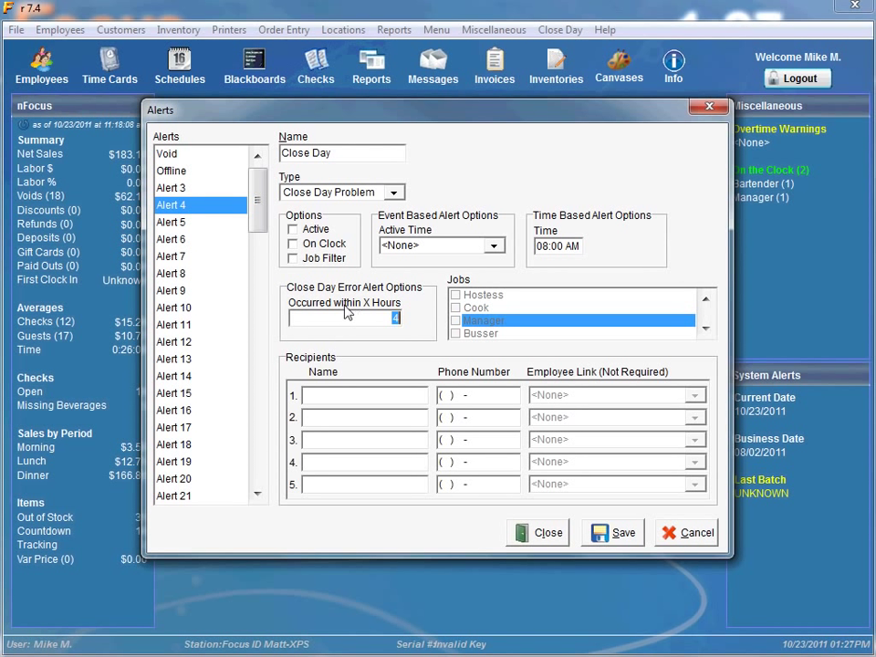
{"action": "left_click", "coordinate": [173, 224]}
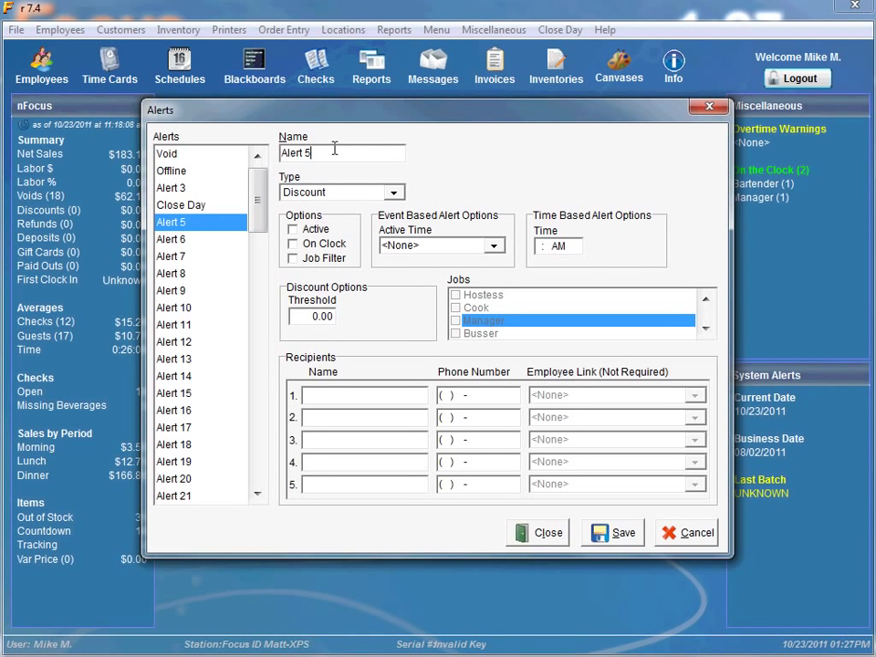
Replace Alert 5's name with 'Batch Problem' and set its alert type to Batch Problem
{"action": "left_click_drag", "start_coordinate": [334, 151], "coordinate": [231, 160]}
{"action": "type", "text": "Batch Problem"}
{"action": "left_click", "coordinate": [395, 193]}
{"action": "left_click", "coordinate": [347, 317]}
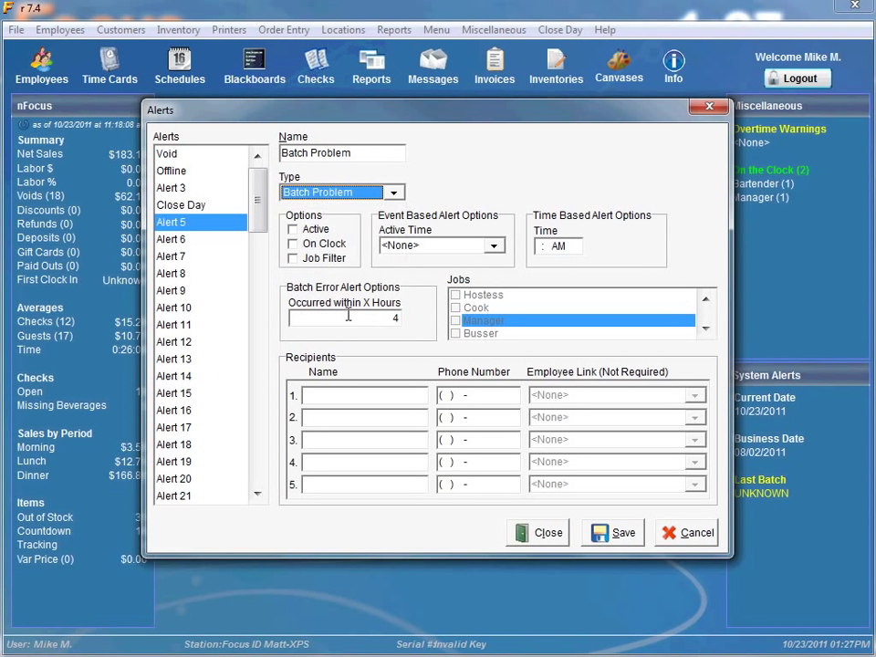